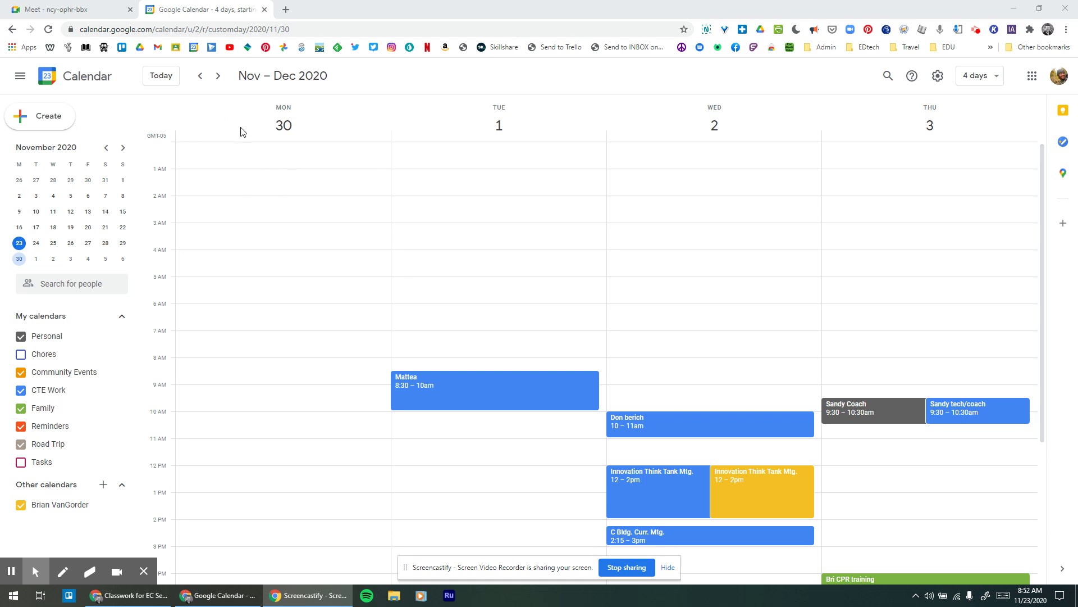
# Create a new event titled 'Lesson' with a Google Meet video call attached
pyautogui.click(53, 119)
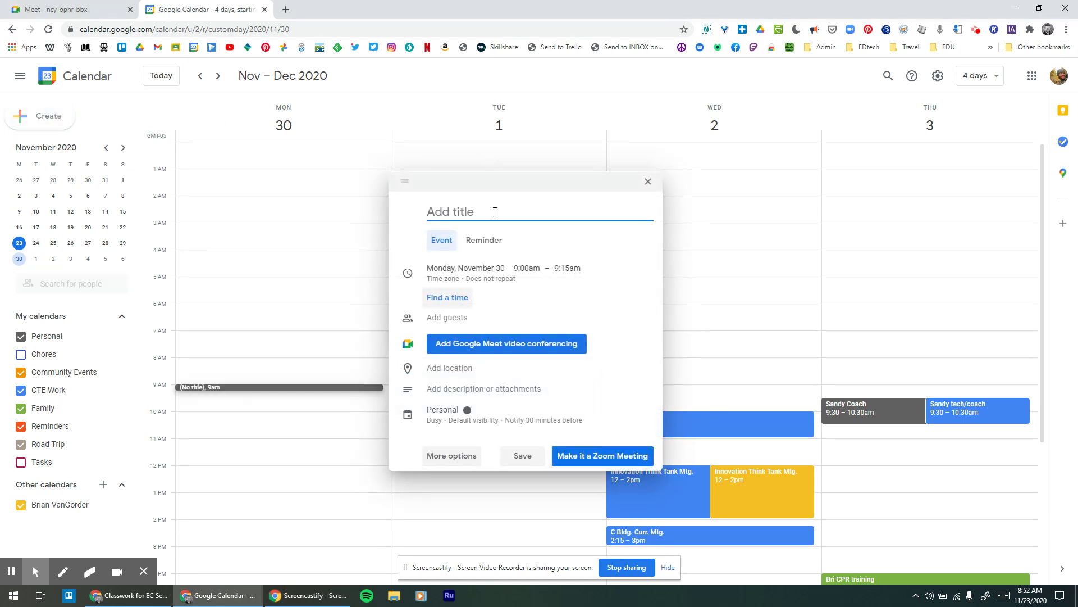
pyautogui.write('Lesson')
pyautogui.press('BackSpace')
pyautogui.press('BackSpace')
pyautogui.press('BackSpace')
pyautogui.write('son')
pyautogui.click(504, 348)
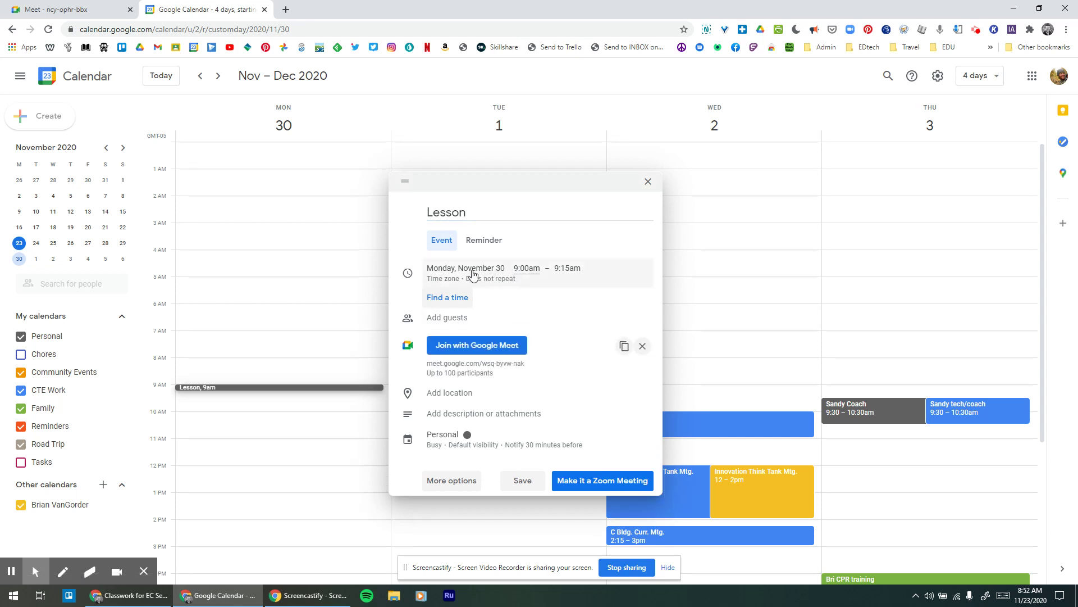
# Enter one guest's email address in the Lesson event's guest list
pyautogui.click(460, 316)
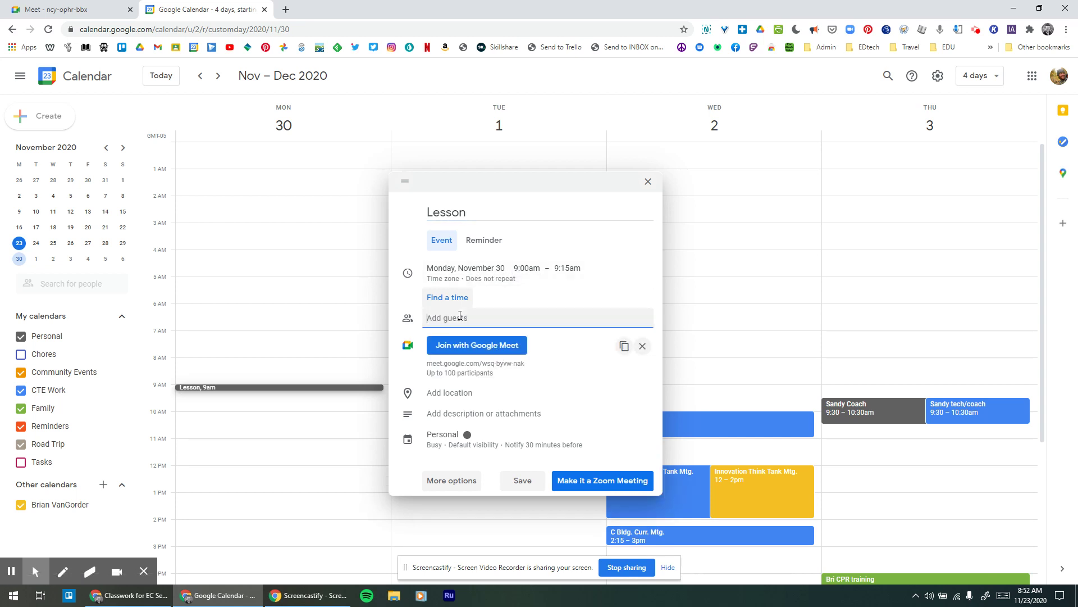
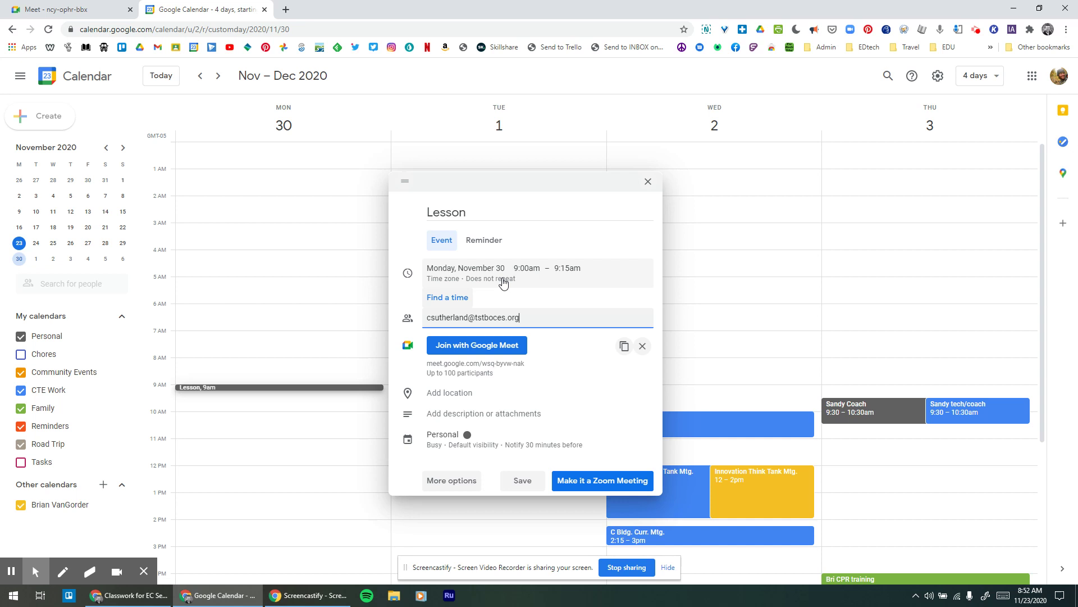
# Make Lesson repeat weekly on Monday, starting at 10:00pm on November 30
pyautogui.click(504, 283)
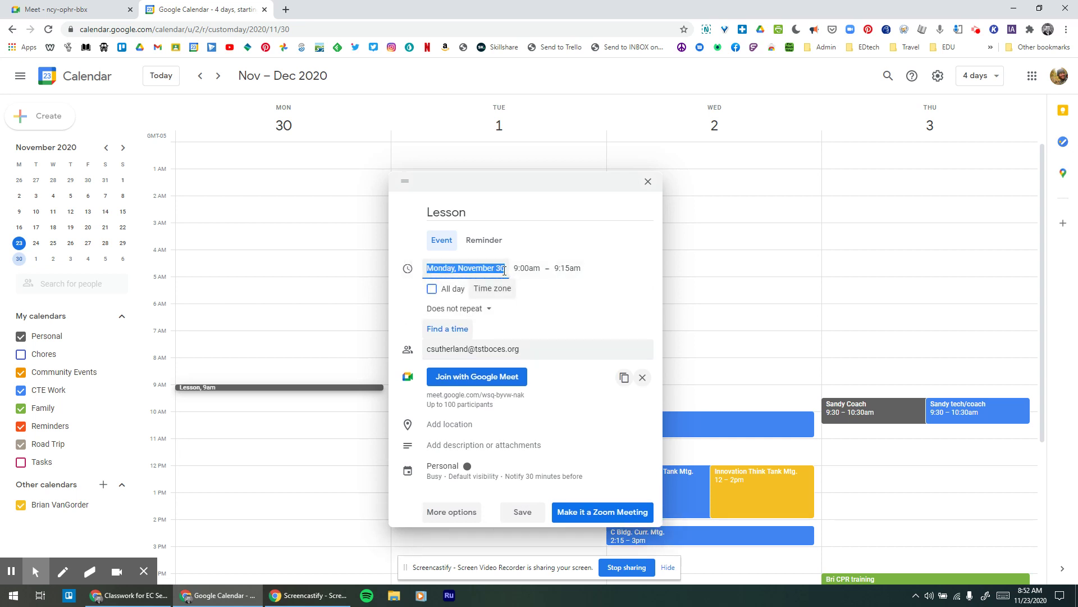
pyautogui.click(471, 309)
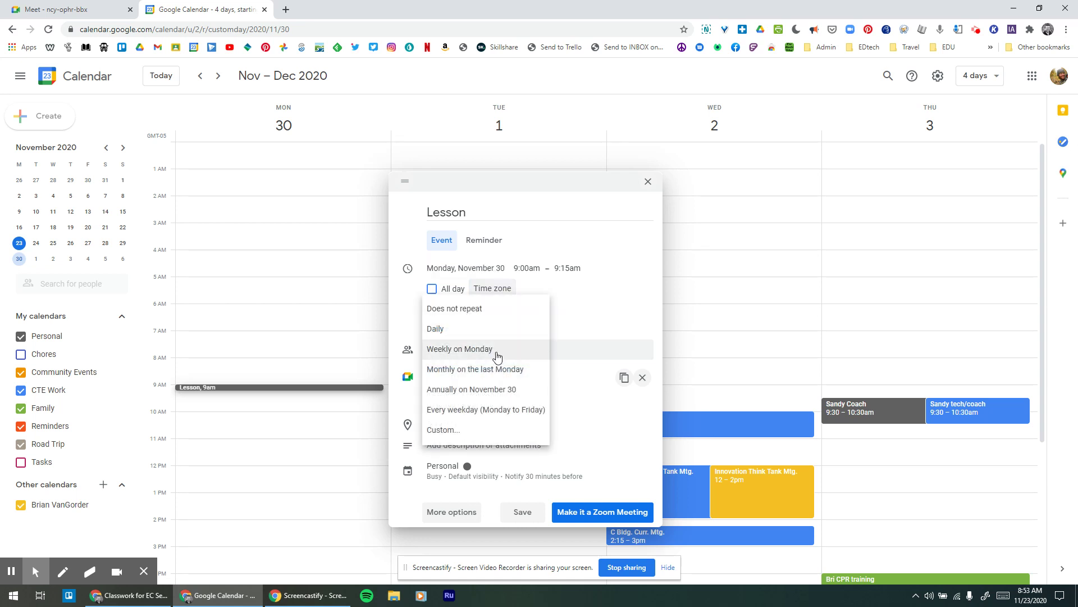
pyautogui.click(498, 358)
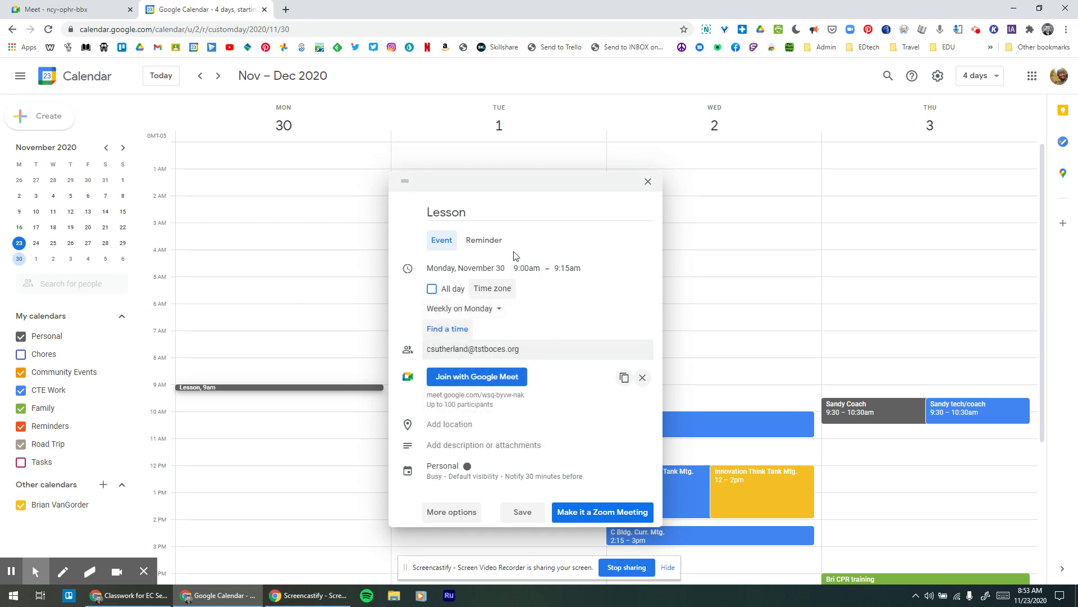
pyautogui.click(529, 268)
pyautogui.write('10')
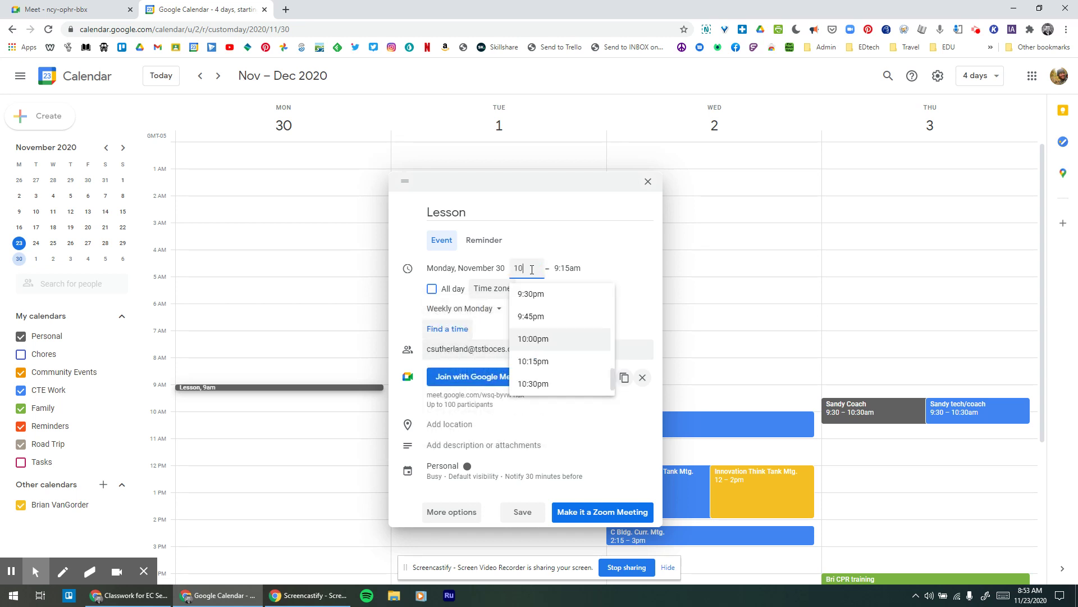
pyautogui.write(':0')
pyautogui.write('0')
pyautogui.press('Return')
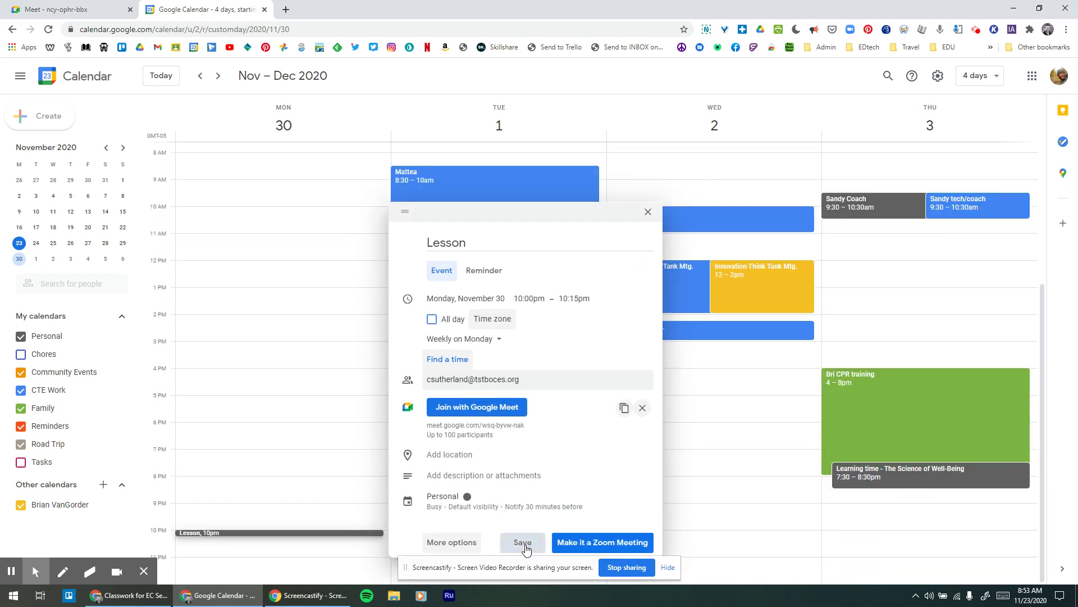
# Save the weekly Monday Lesson event, bringing up the guest invitation prompt
pyautogui.click(523, 545)
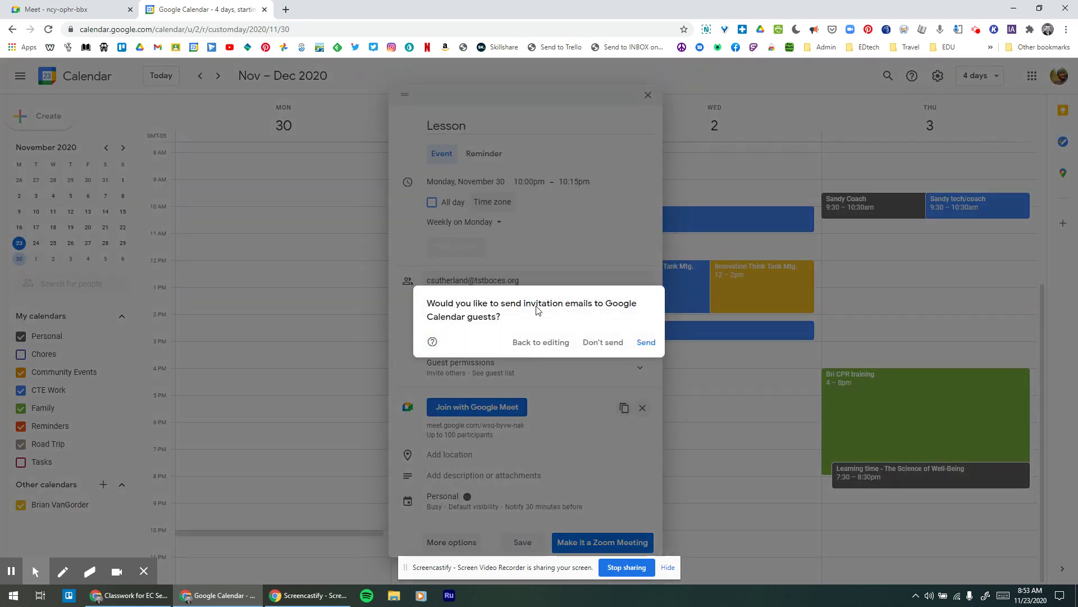